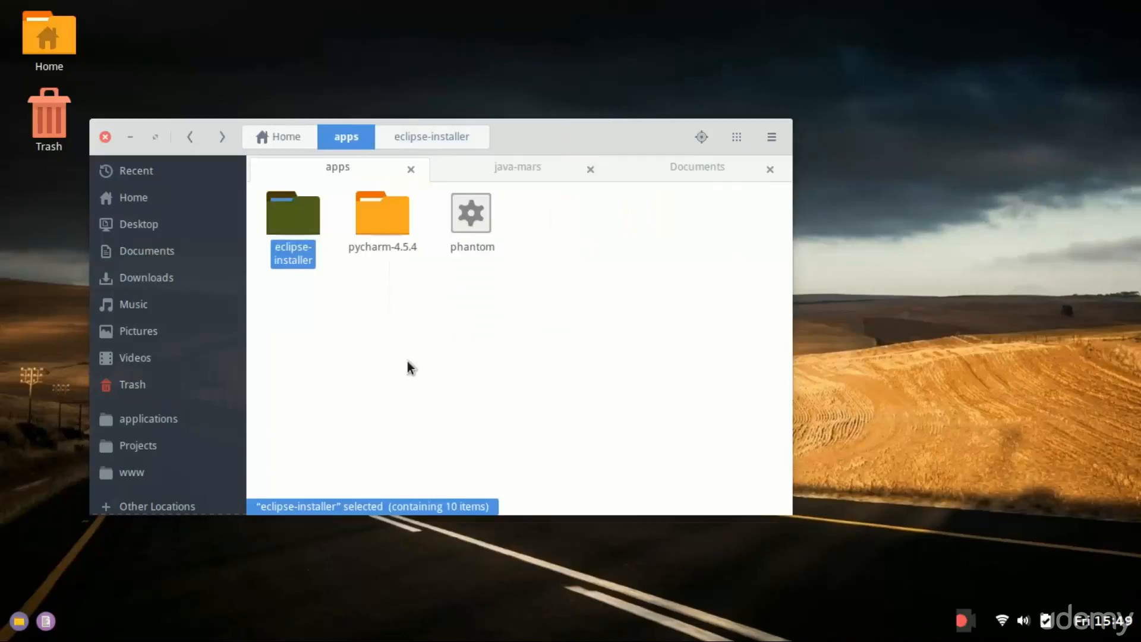
Open a terminal in the bin folder of pycharm-4.5.4 and move its window aside to uncover the file manager.
click(408, 362)
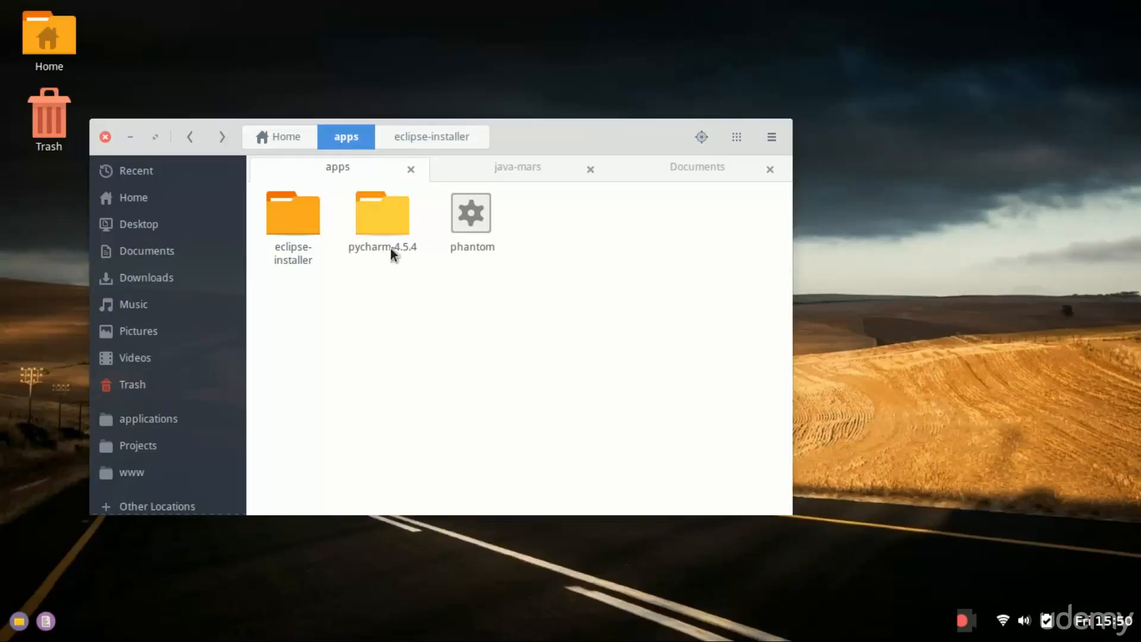
double_click(376, 221)
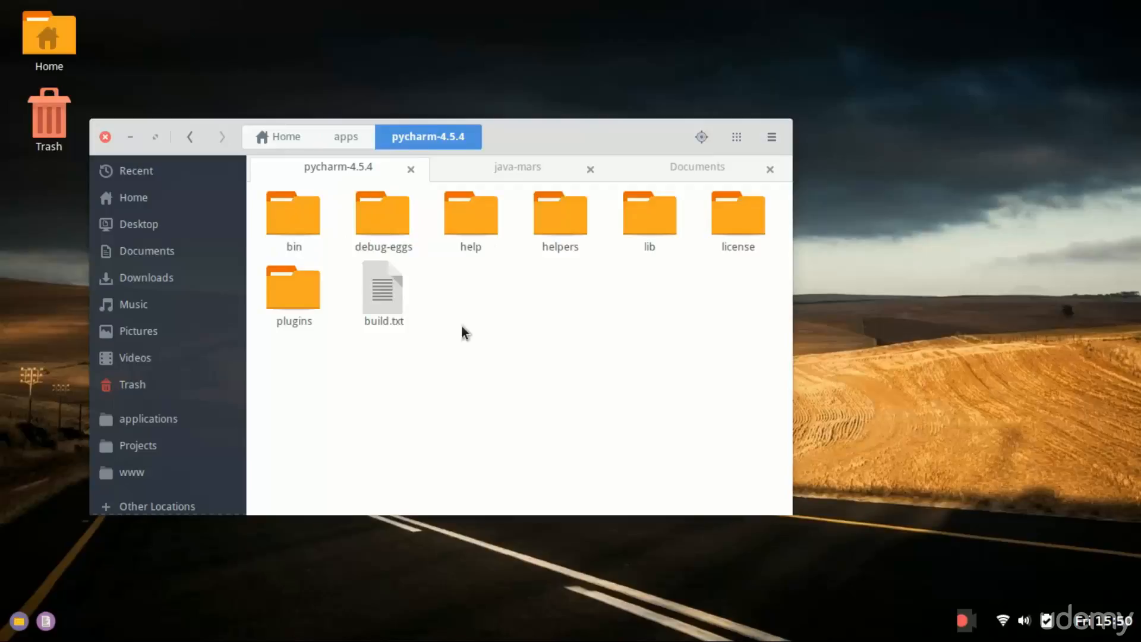
double_click(305, 230)
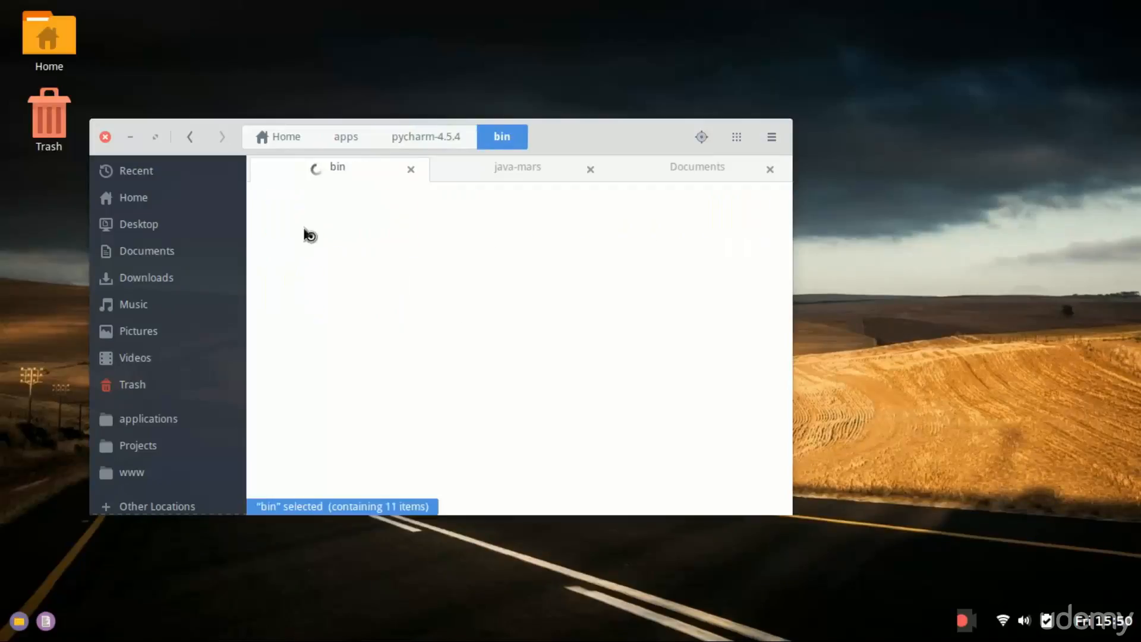
right_click(394, 380)
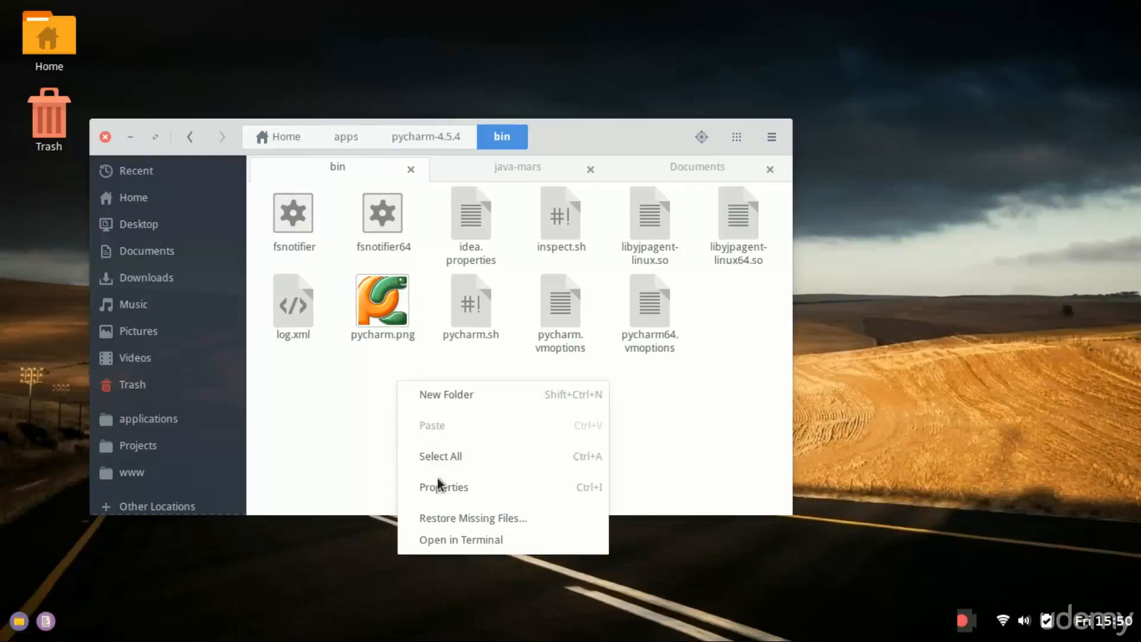
click(434, 537)
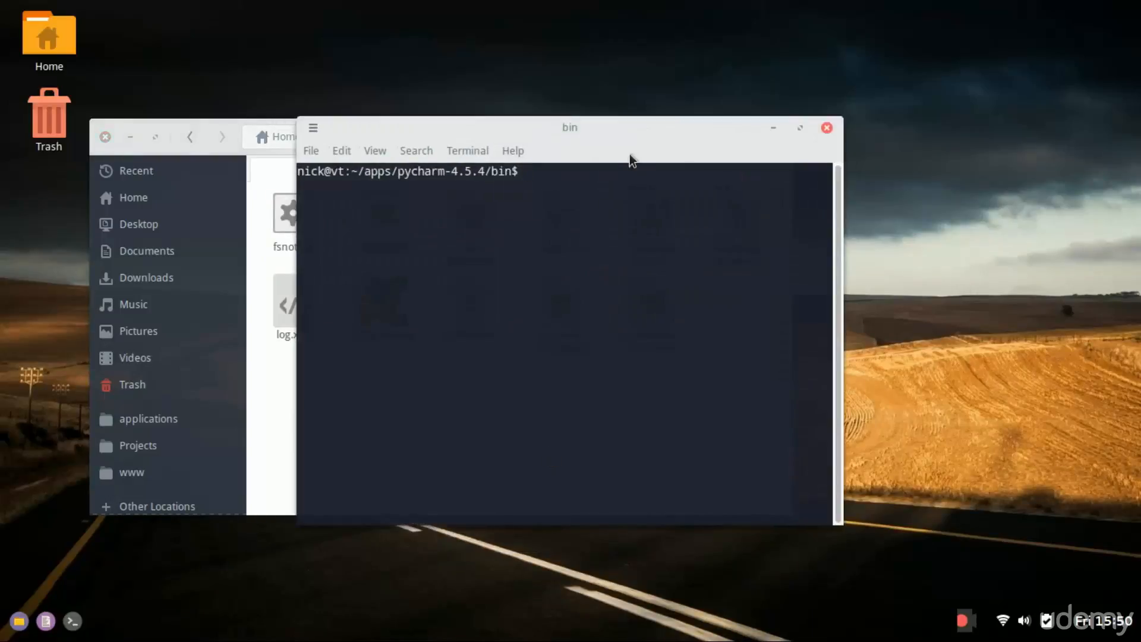
drag(573, 132, 753, 131)
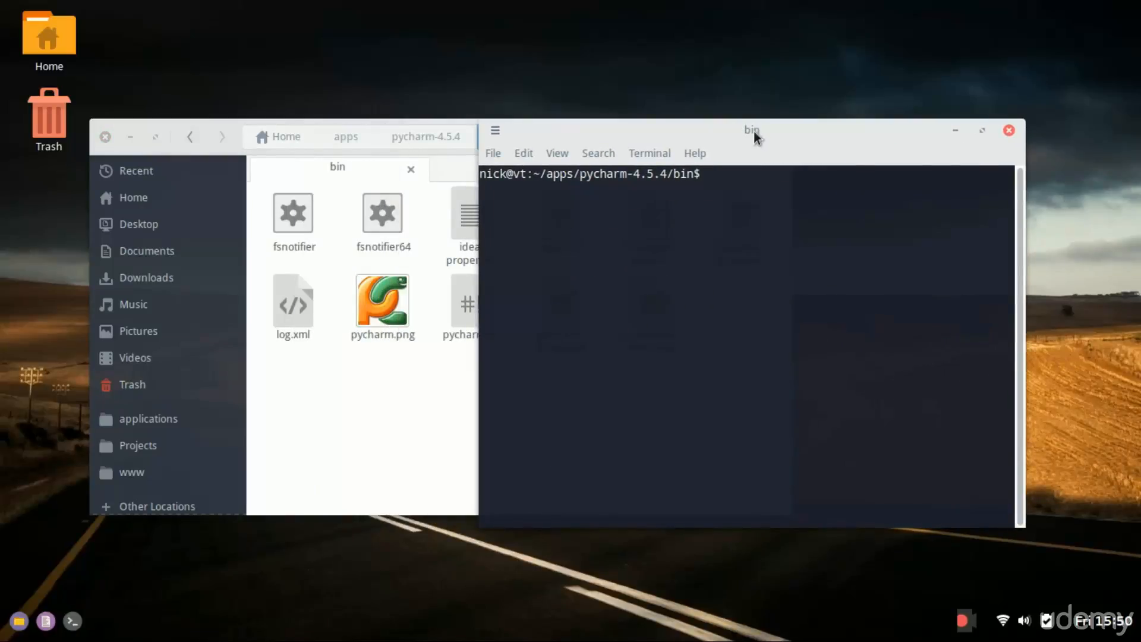
drag(734, 129, 811, 127)
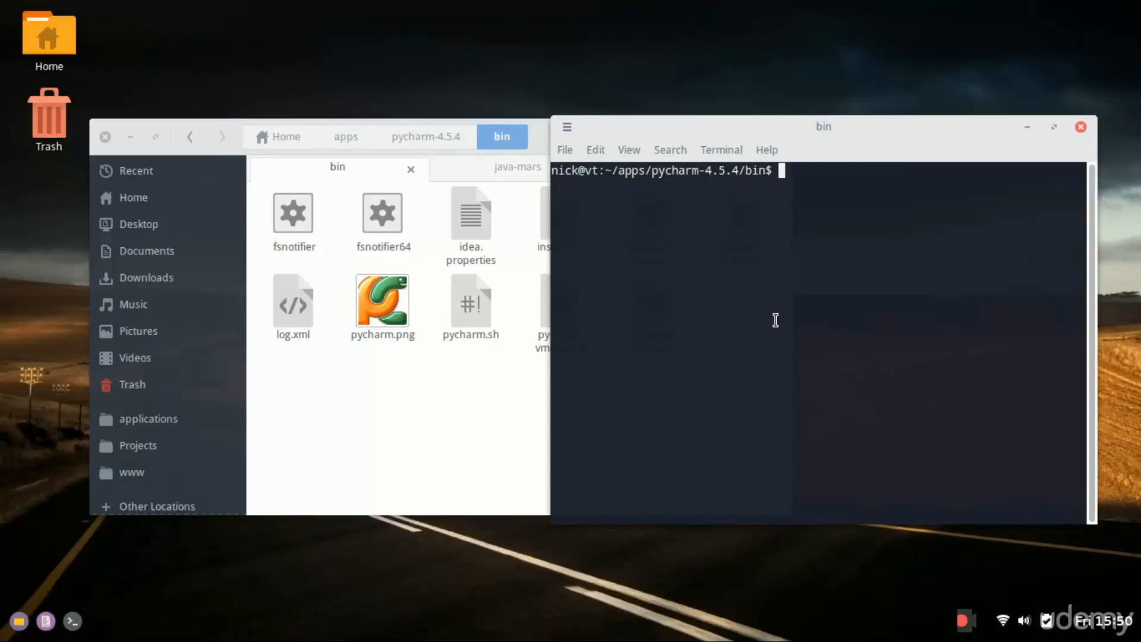
Launch PyCharm from the terminal with "sh ./pycharm.sh" and cancel loading the untitled1 project.
text(sh ./pycharm.sh)
key(Return)
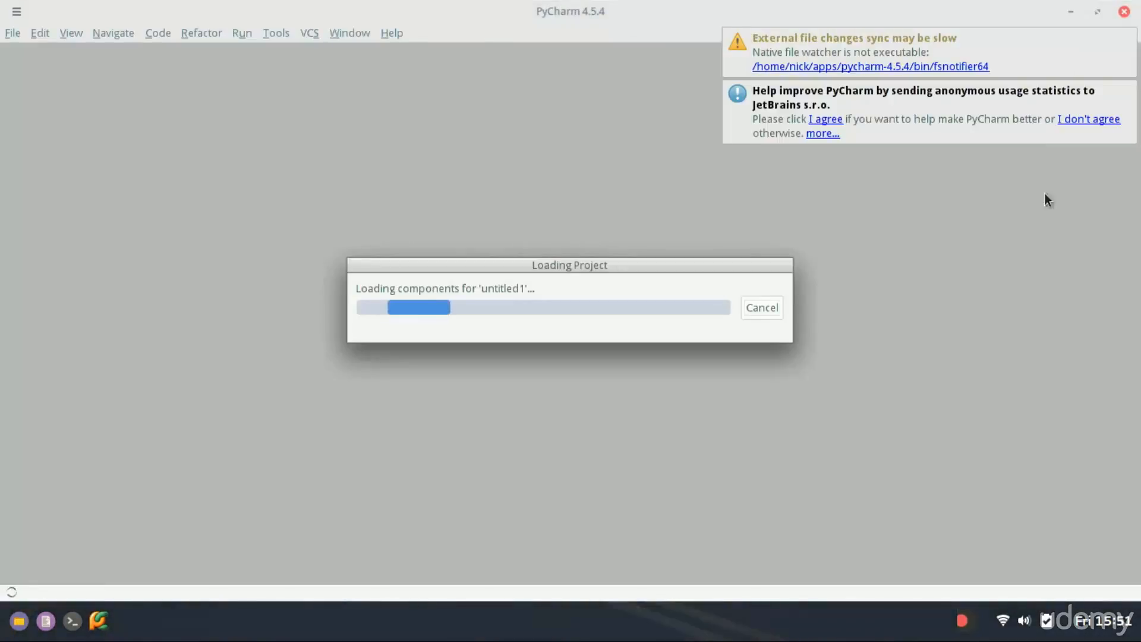
click(750, 305)
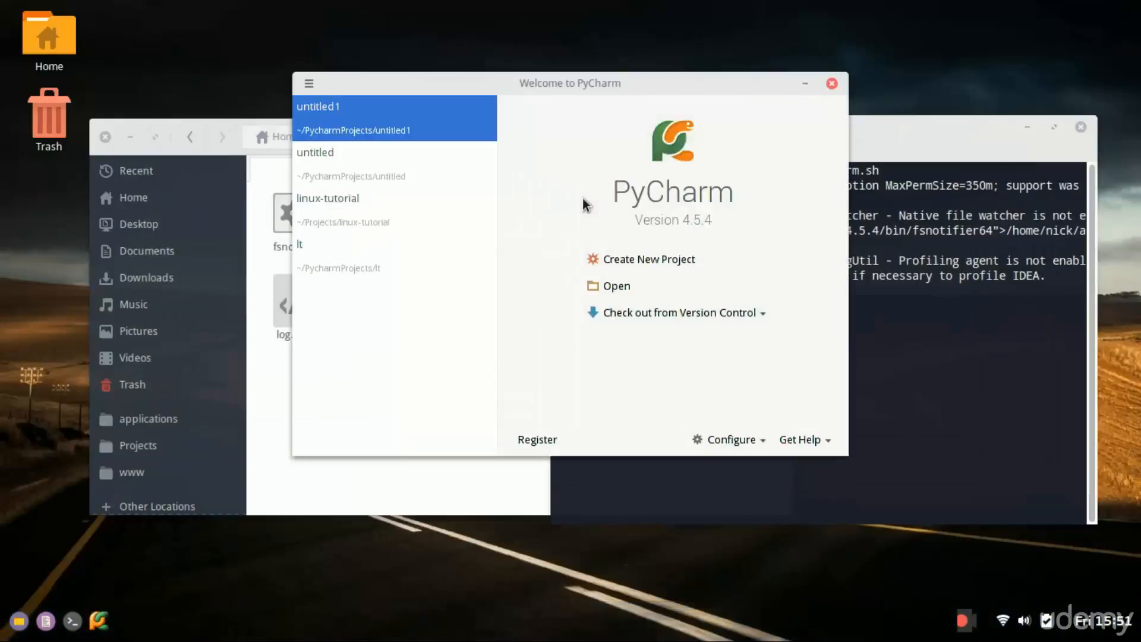
key(super)
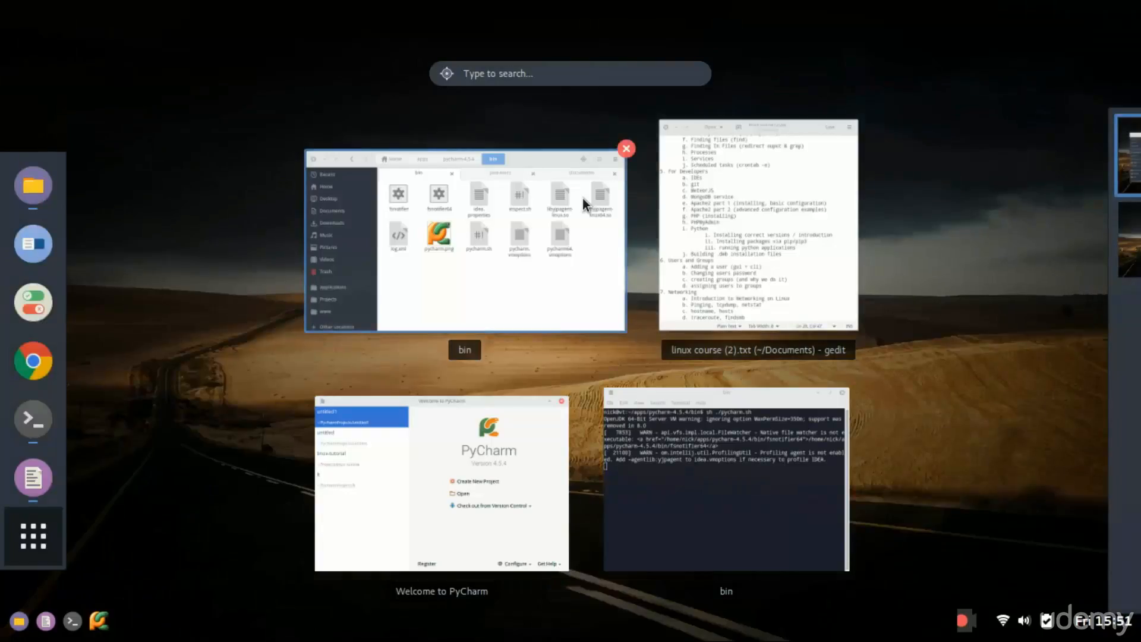
key(super)
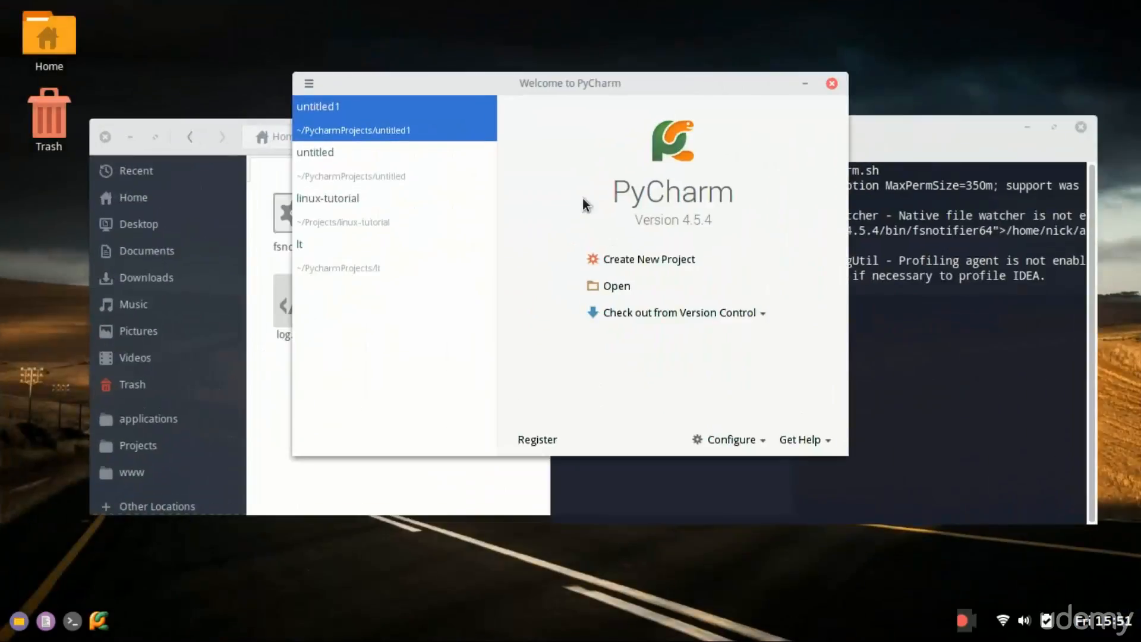
Create a new Pure Python project named pi in the PycharmProjects folder.
drag(585, 78, 671, 94)
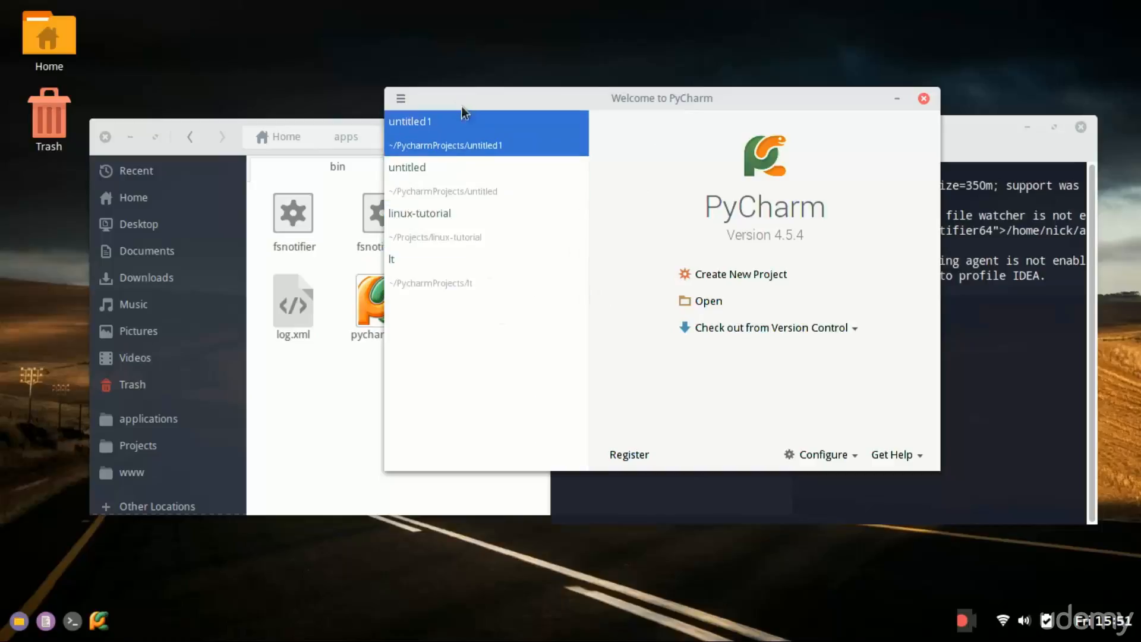
click(734, 272)
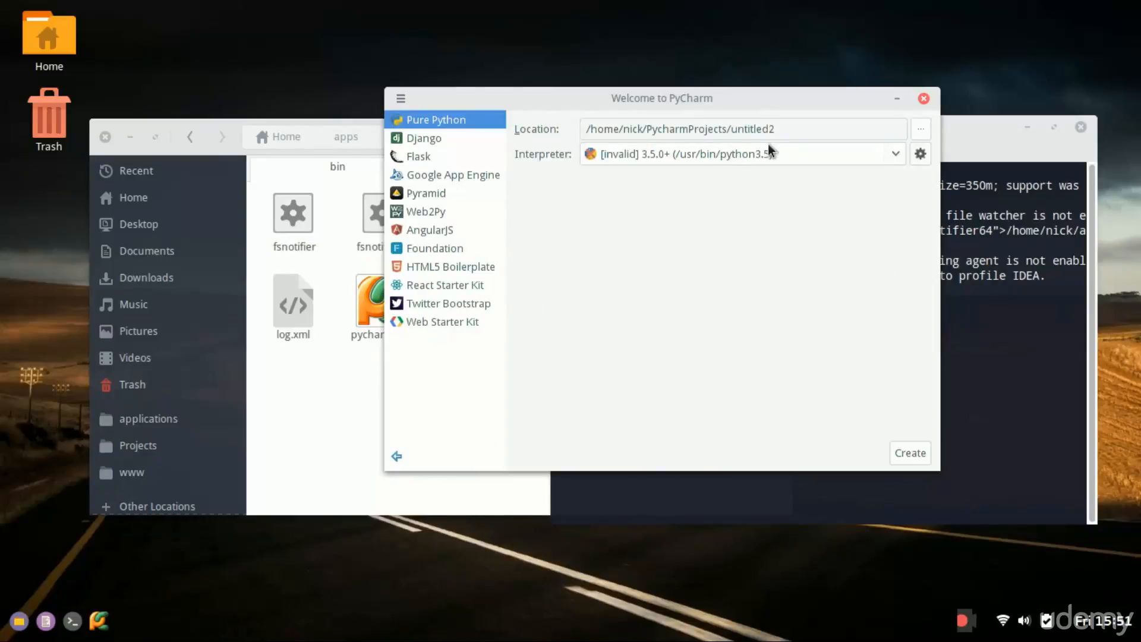
double_click(737, 128)
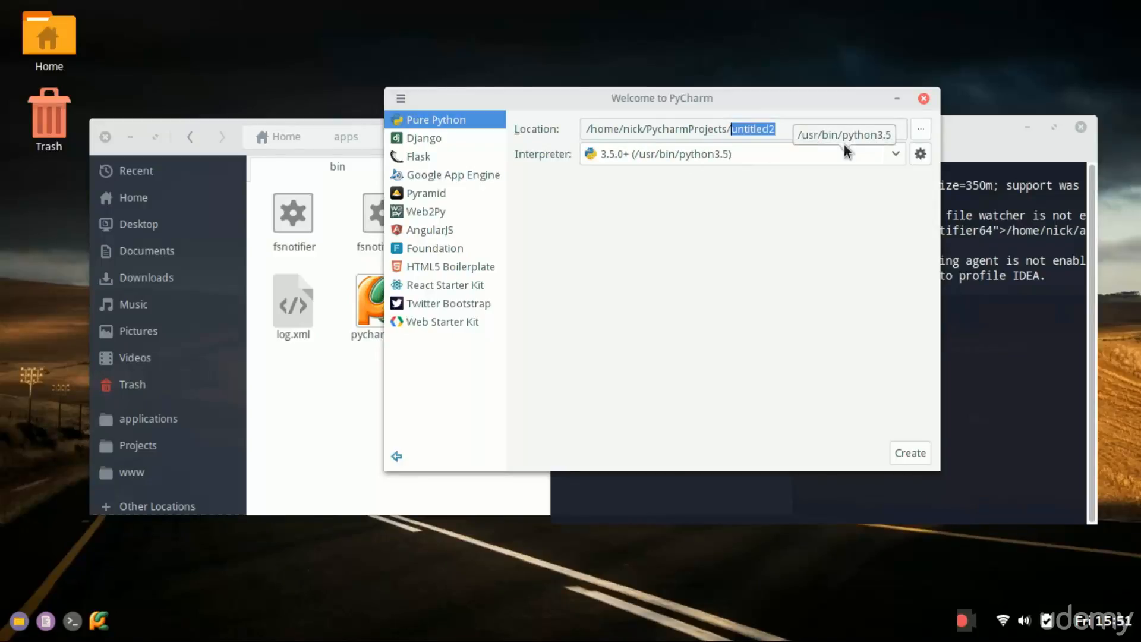
text(pi)
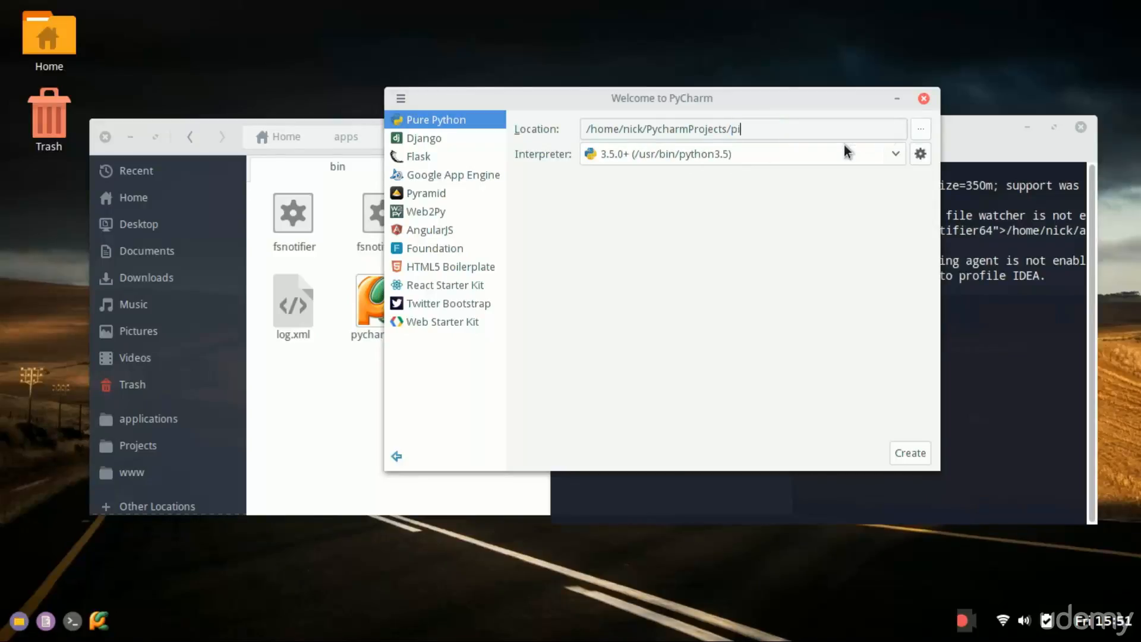
click(903, 450)
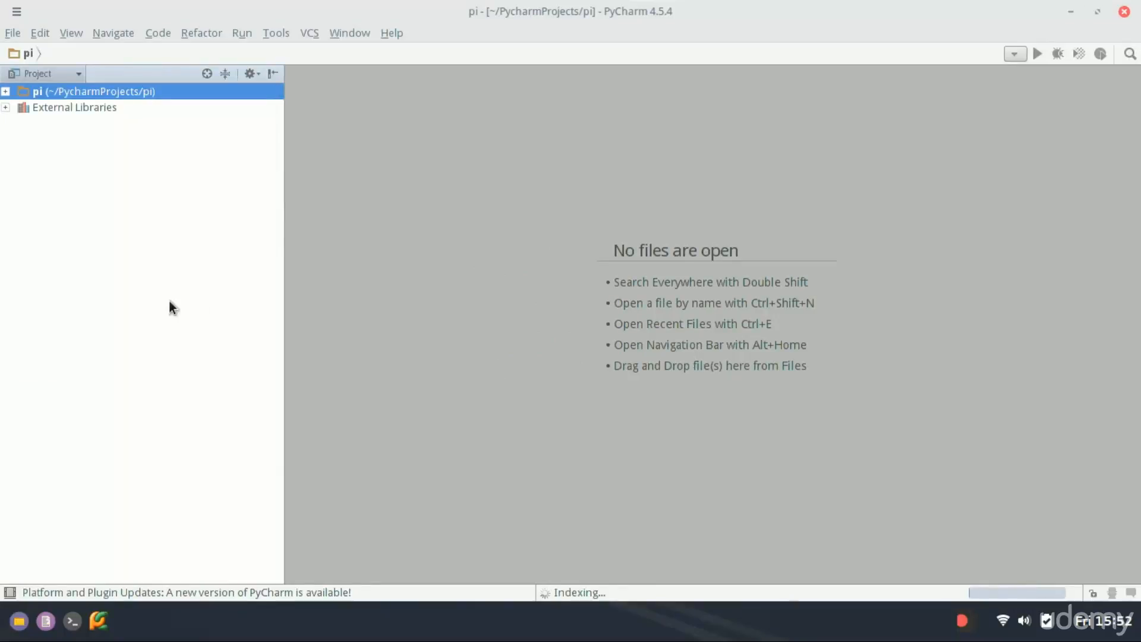
Narrow the project tree and create a Python file named main in the pi project.
click(6, 91)
drag(283, 208, 214, 205)
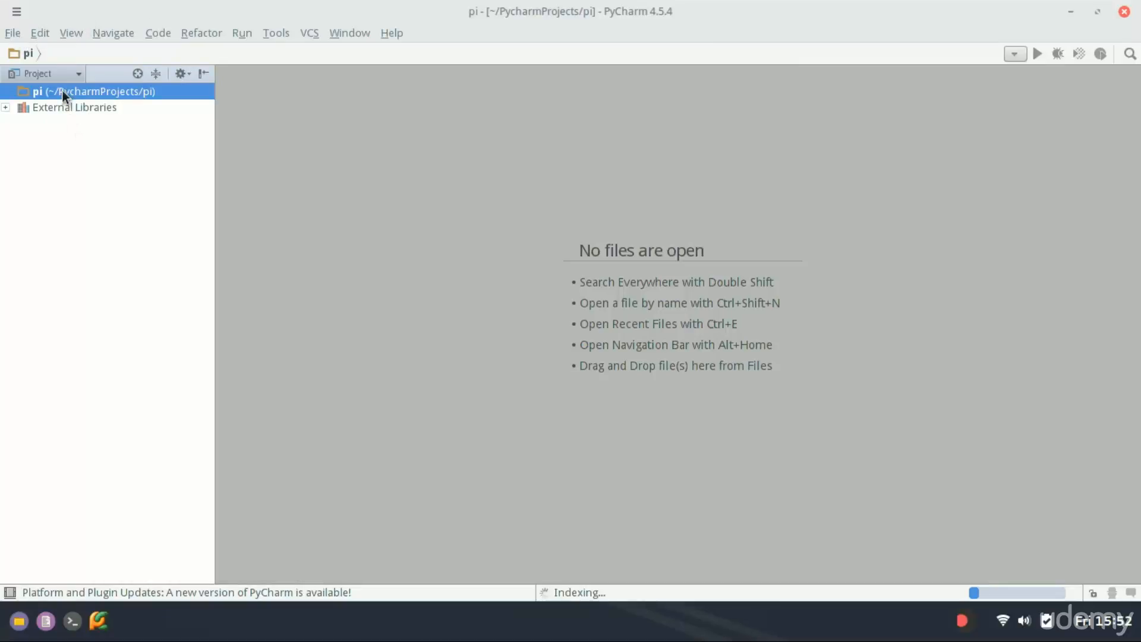
key(alt+c)
key(Escape)
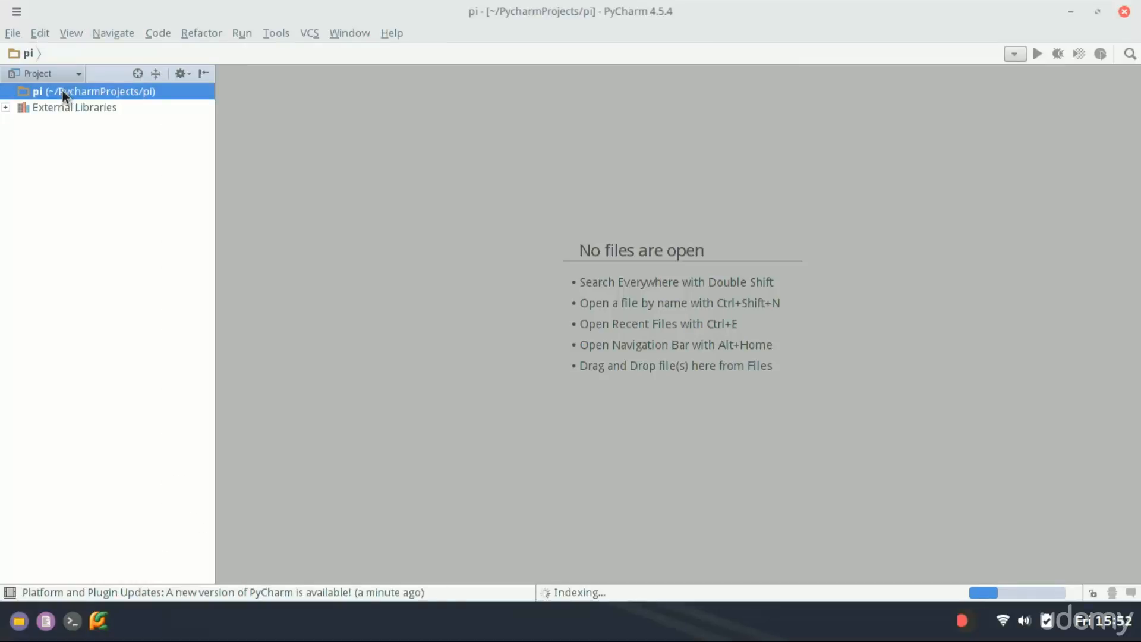
right_click(61, 91)
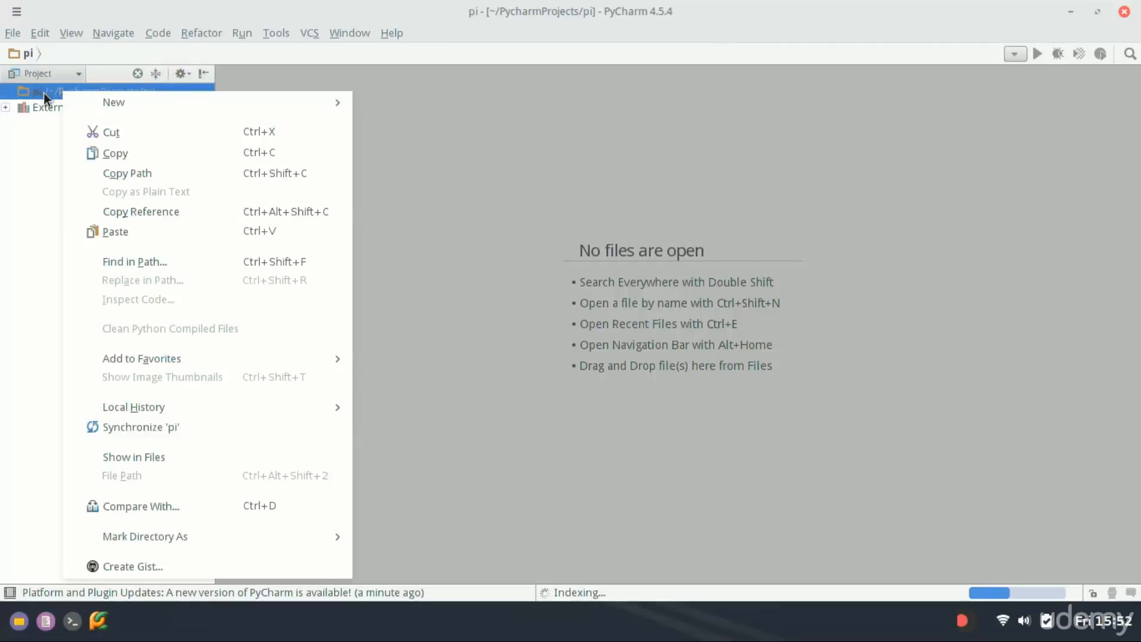
mouse_move(216, 100)
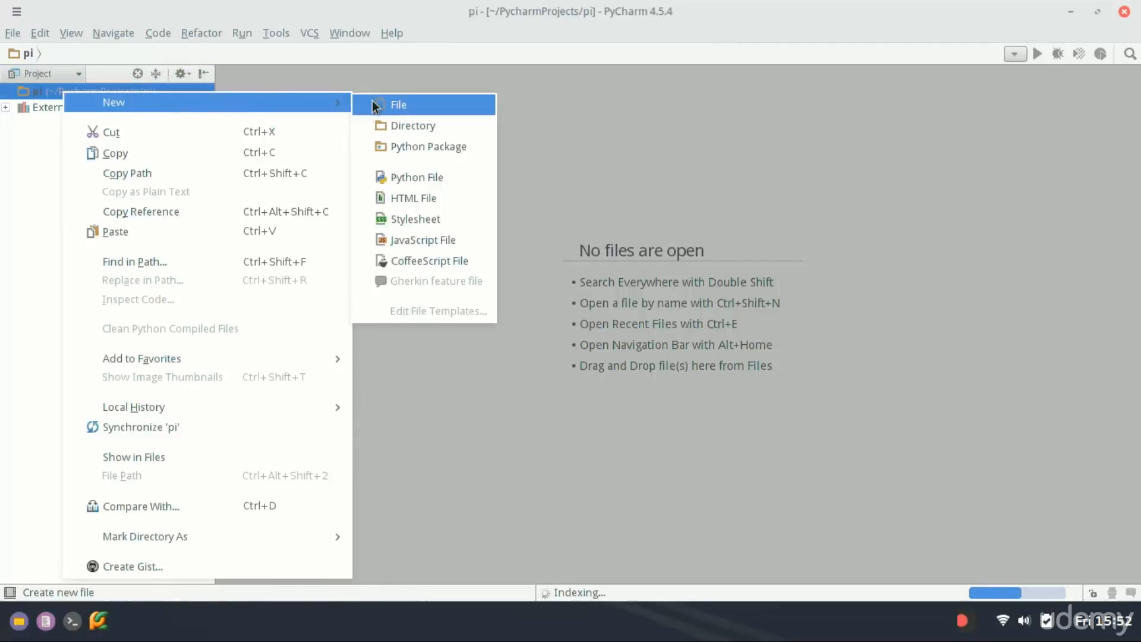
click(417, 178)
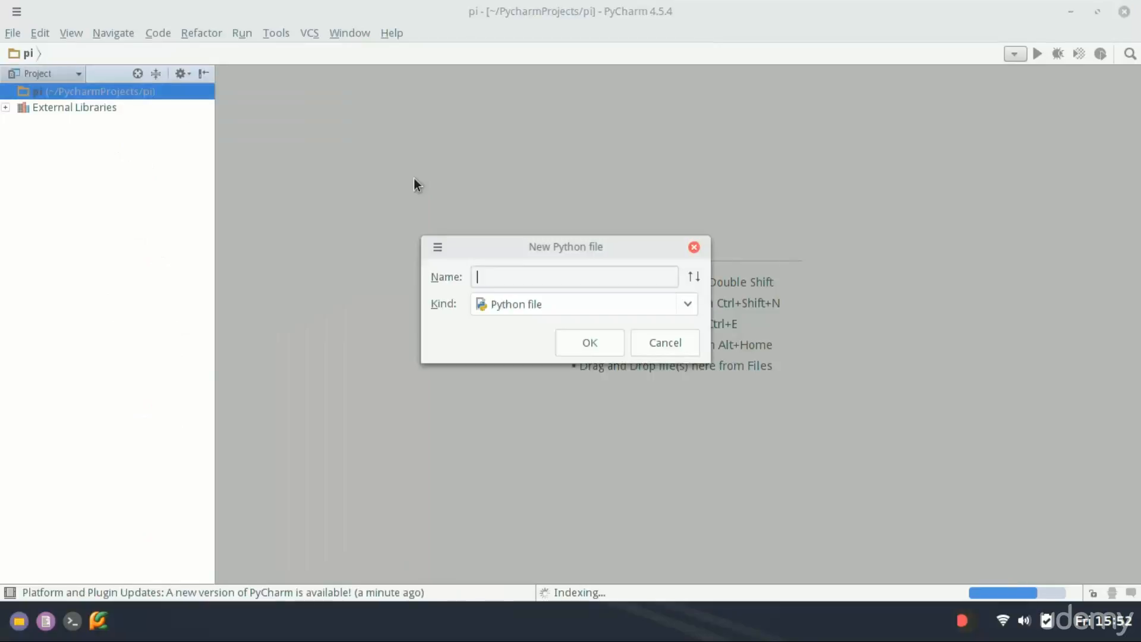
text(main)
key(Return)
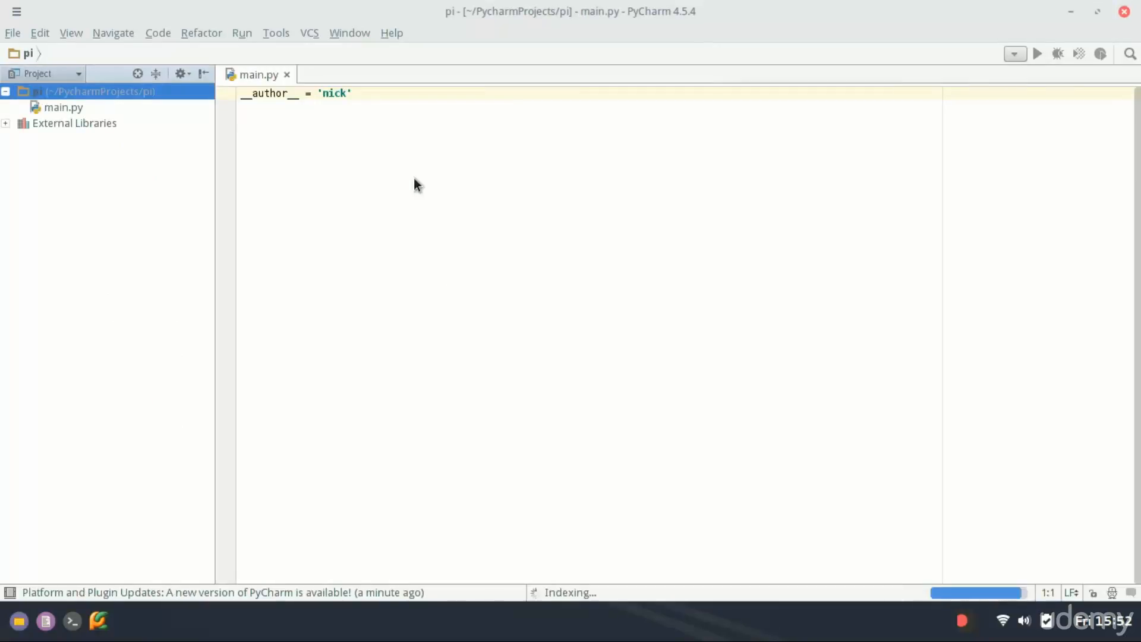
Replace the author line in main.py with the shebang #!/usr/bin/python3, followed by a line break.
drag(375, 173, 173, 24)
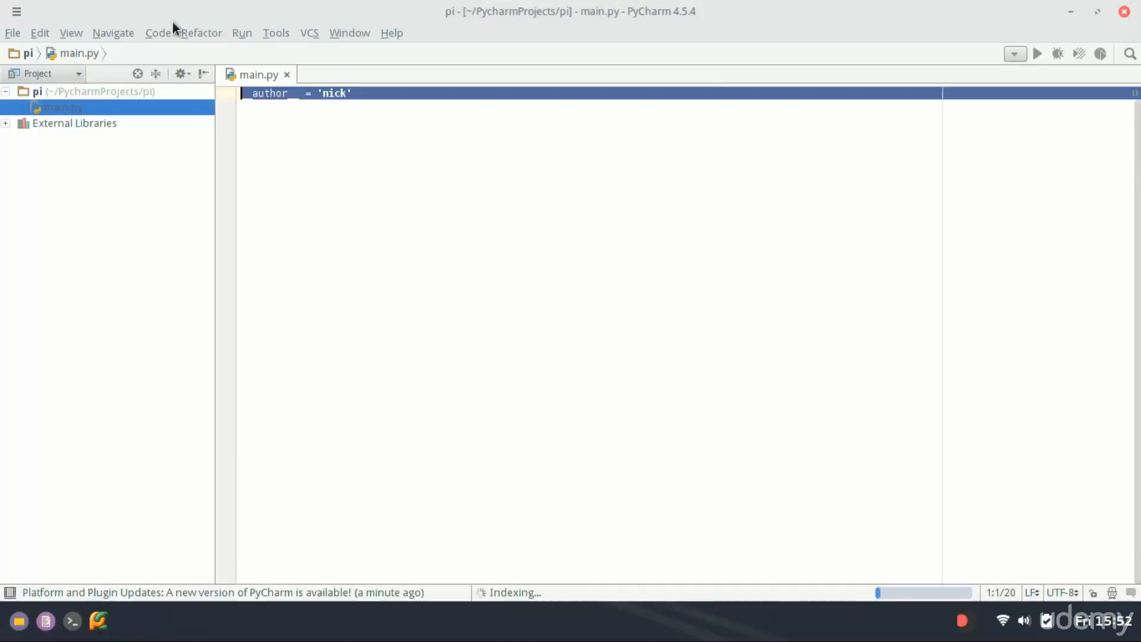
text(#!/usr)
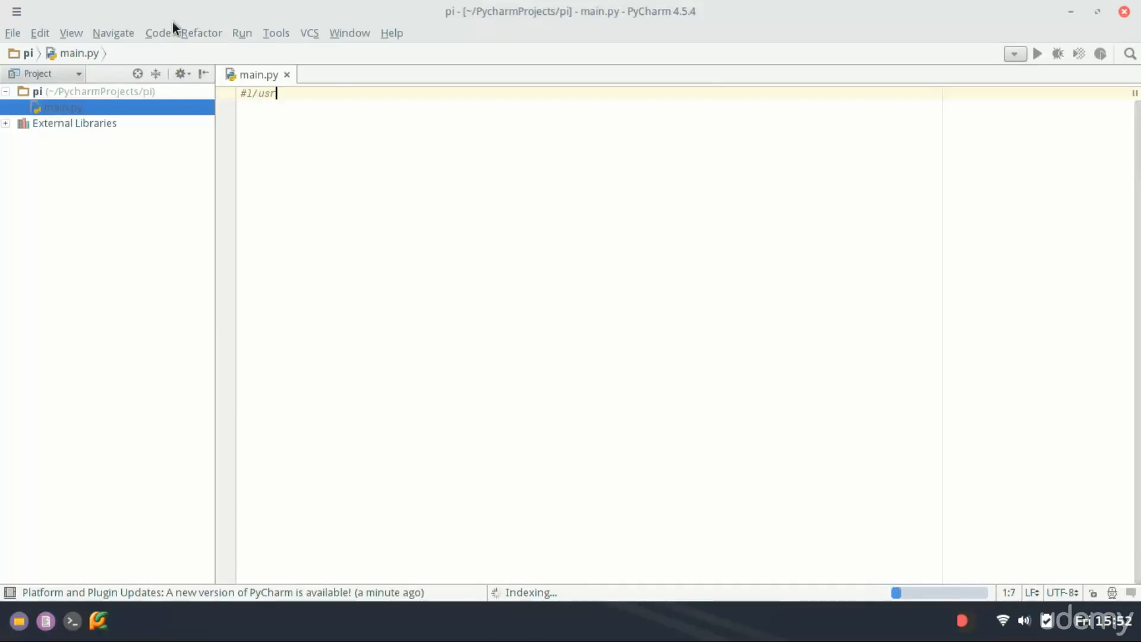
key(BackSpace)
key(BackSpace)
key(BackSpace)
text(!/usr/bin/)
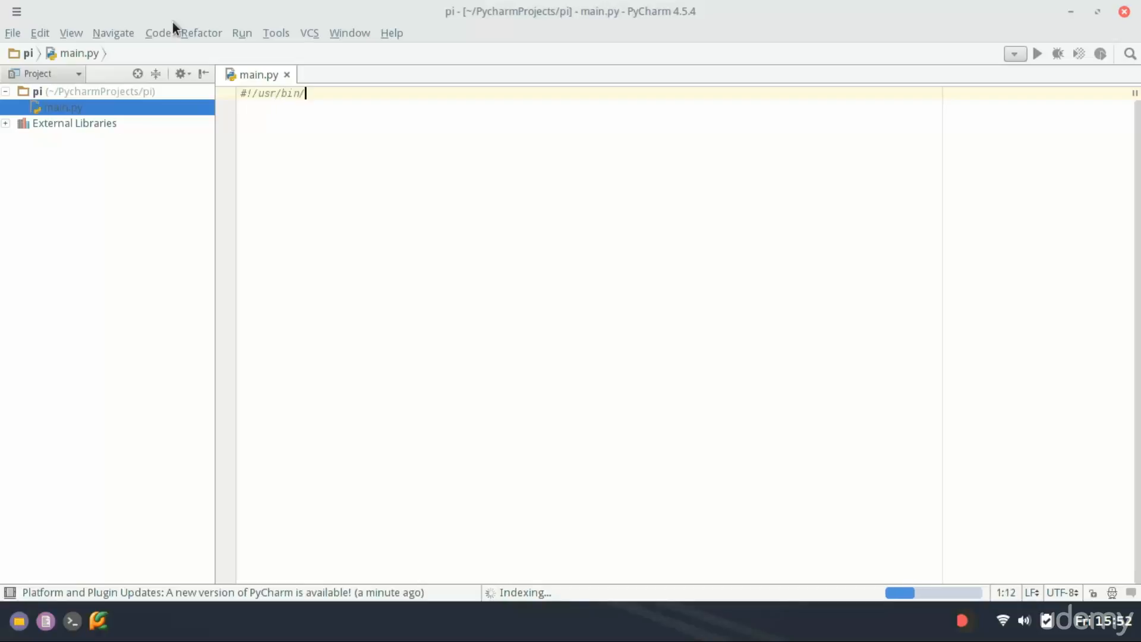
text(python3)
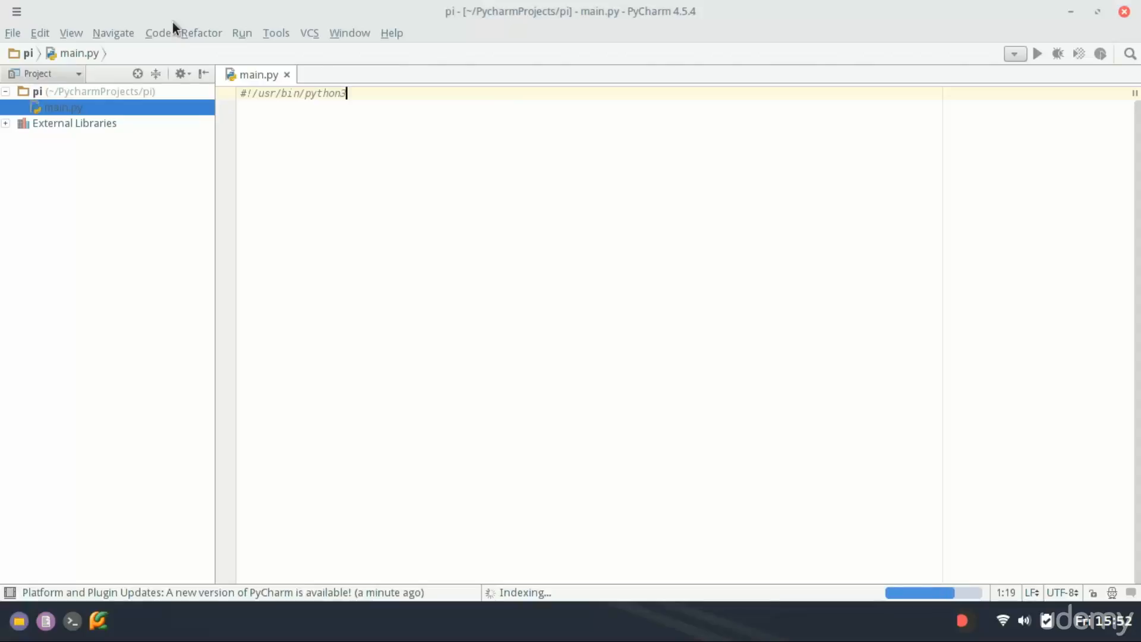
text(5)
key(BackSpace)
key(Return)
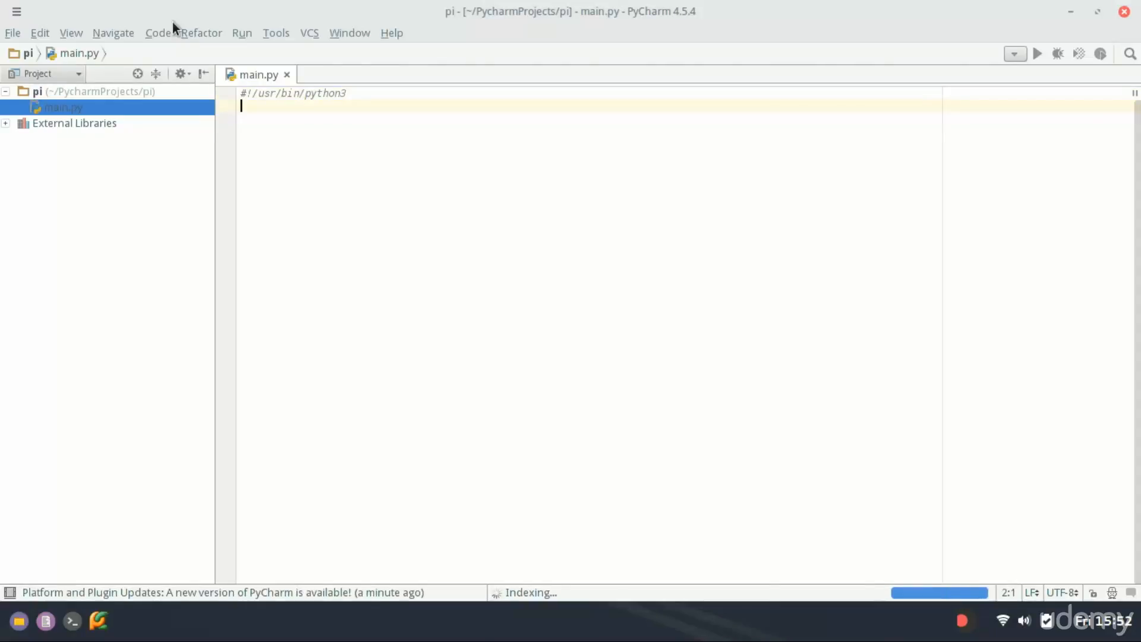
key(Return)
text(de)
key(BackSpace)
key(BackSpace)
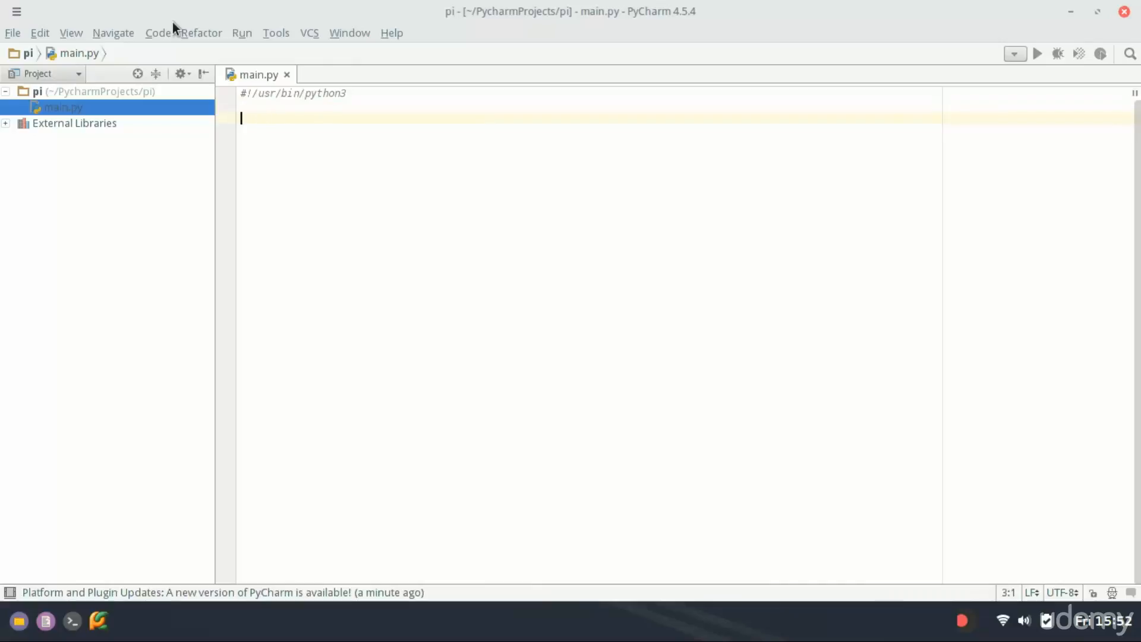
text(print)
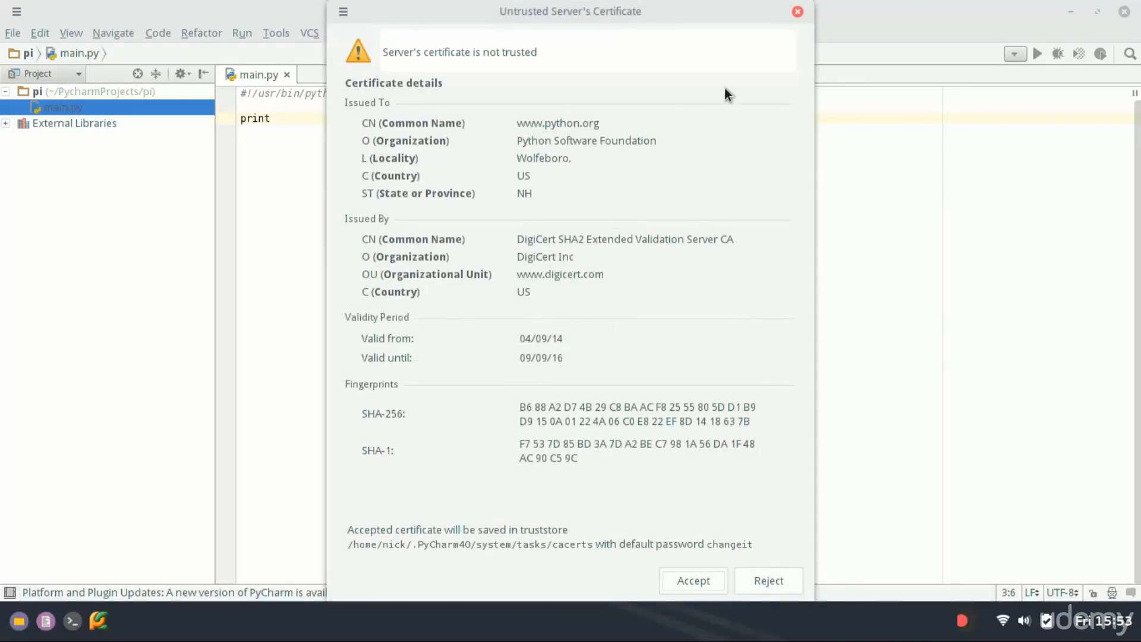
click(694, 581)
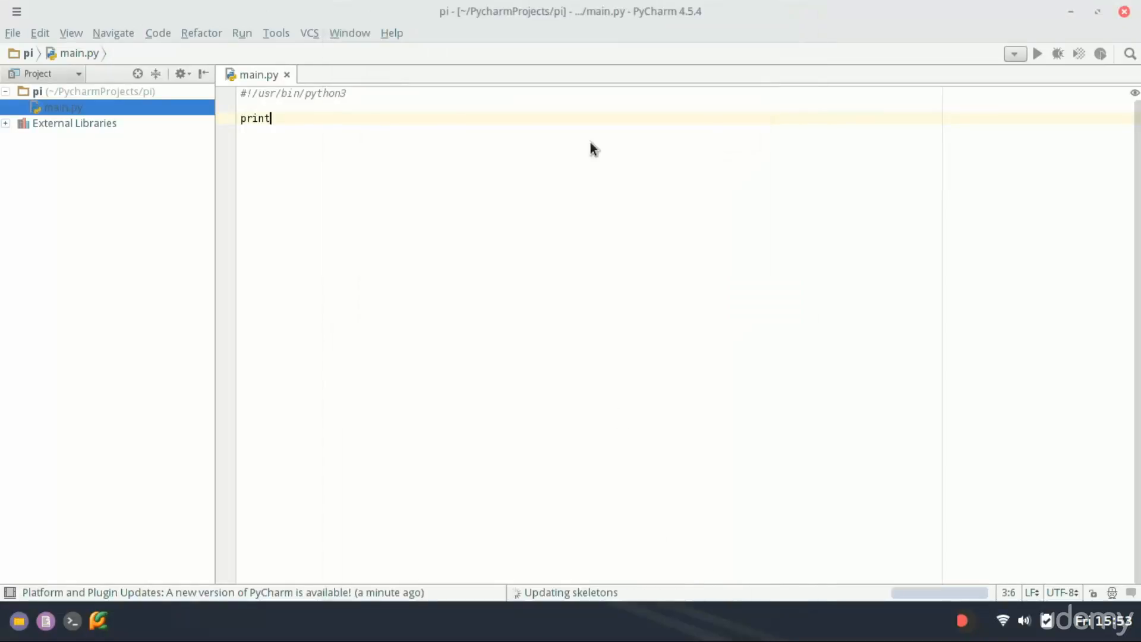
click(699, 576)
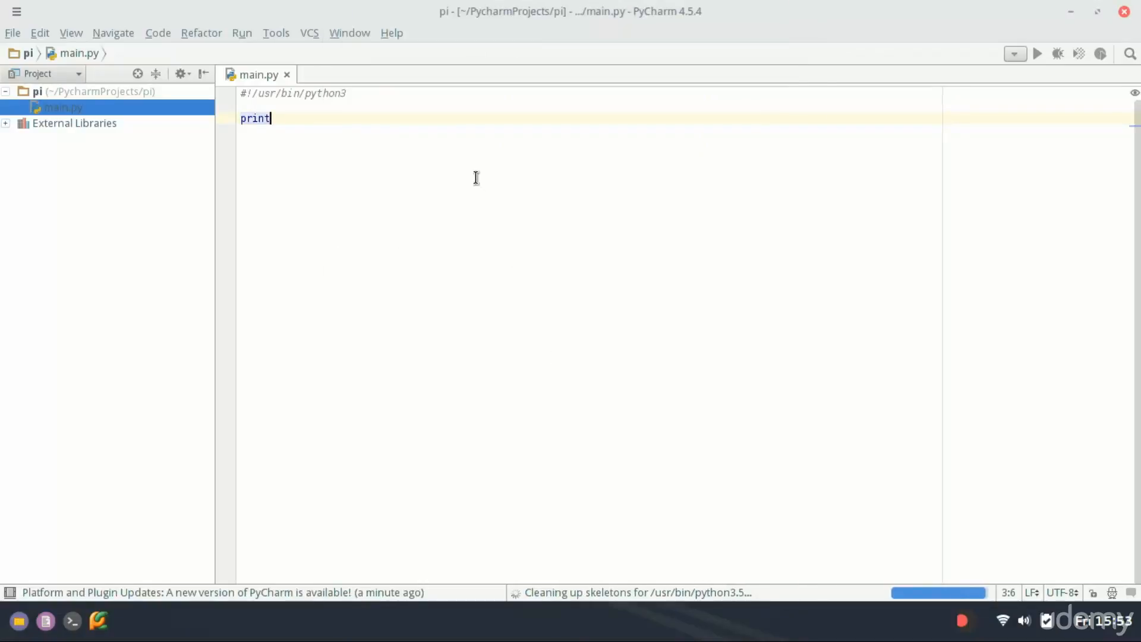
text(("Hello wor)
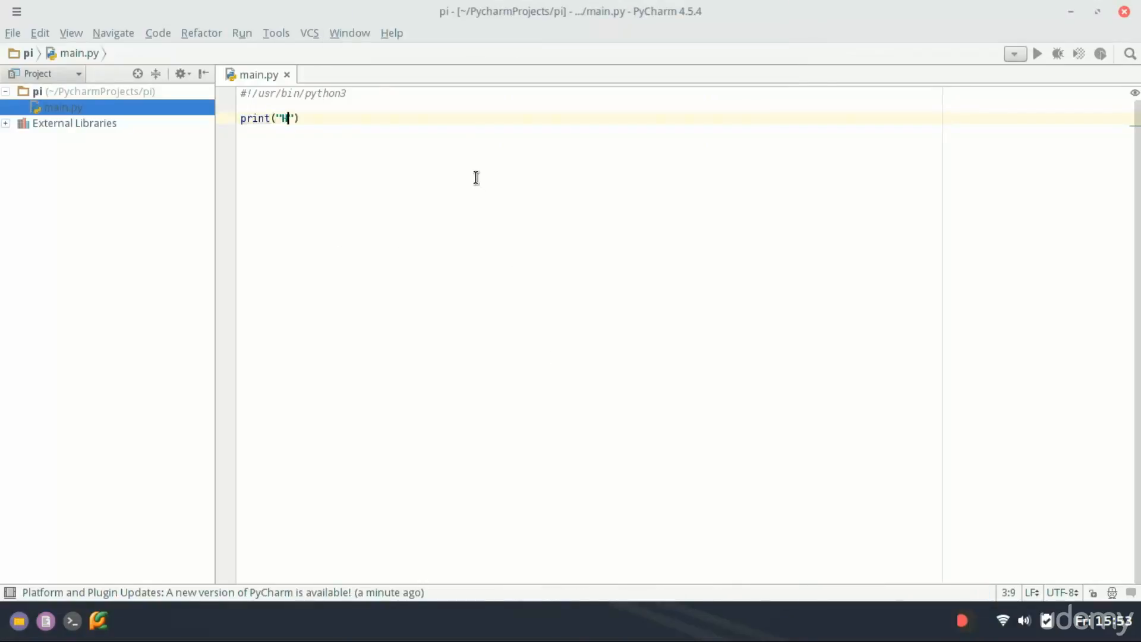
text(ld)
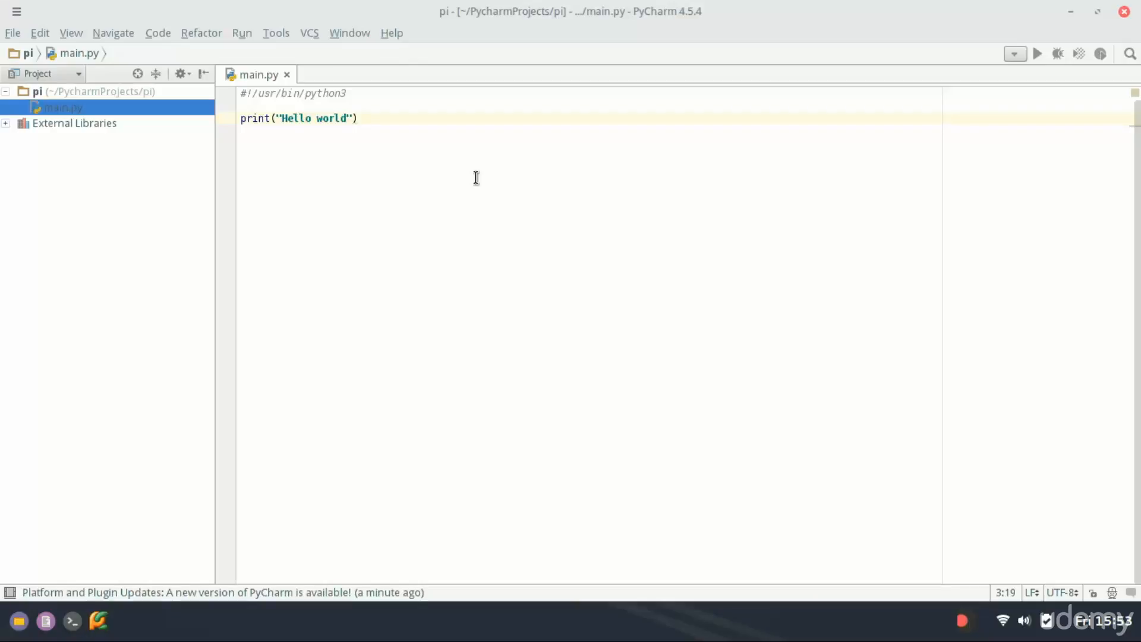
Run the main script and check its console output.
click(239, 36)
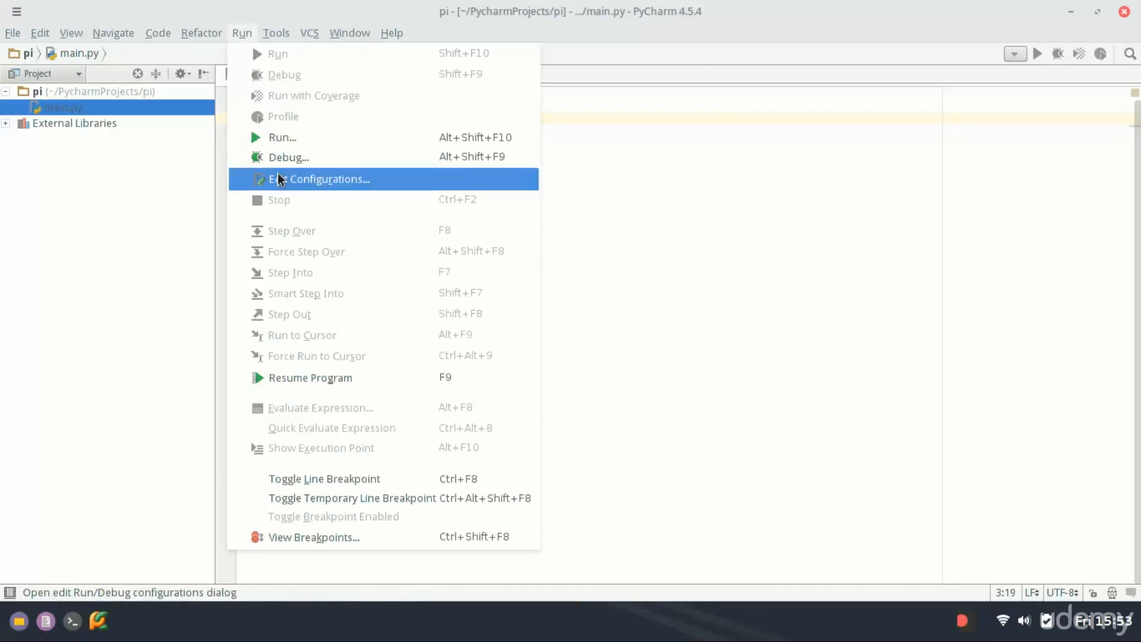
click(284, 142)
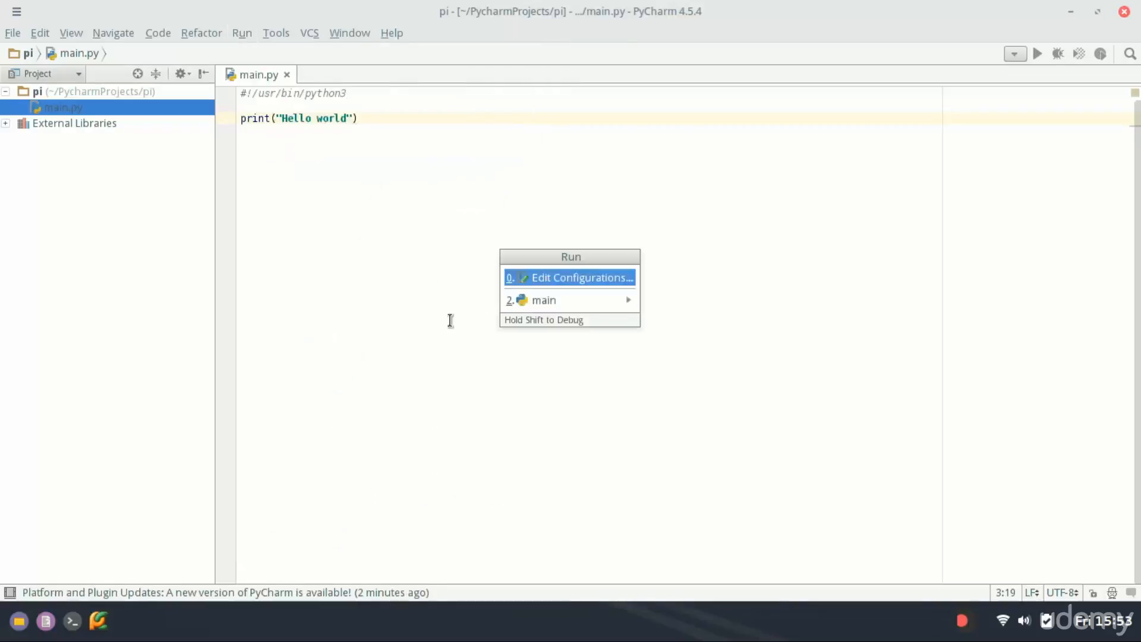
click(559, 301)
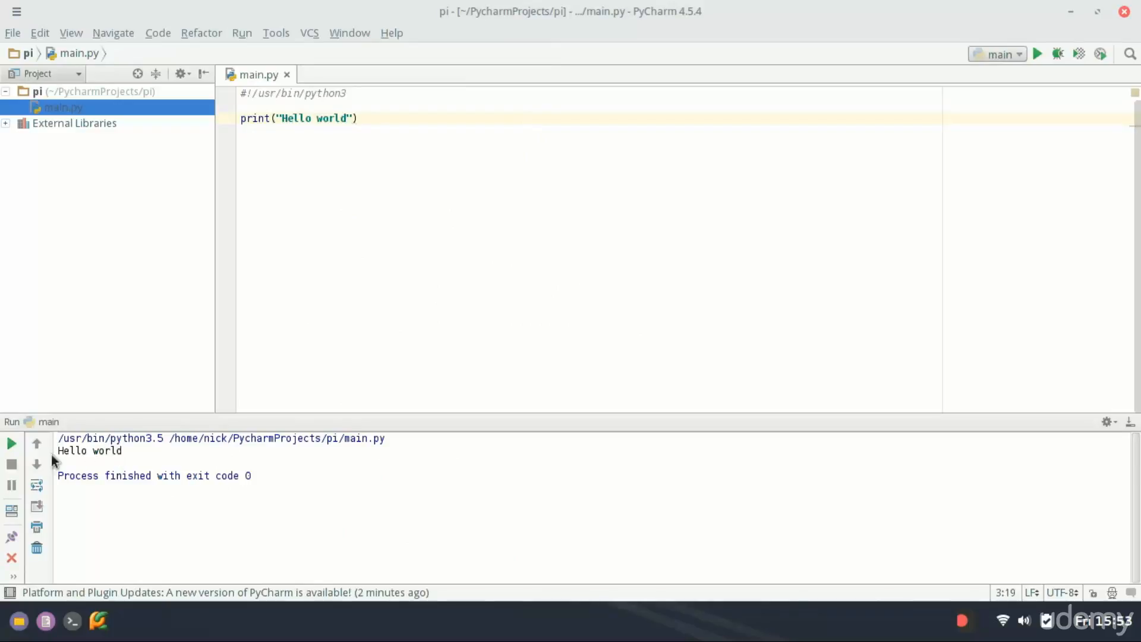
click(58, 452)
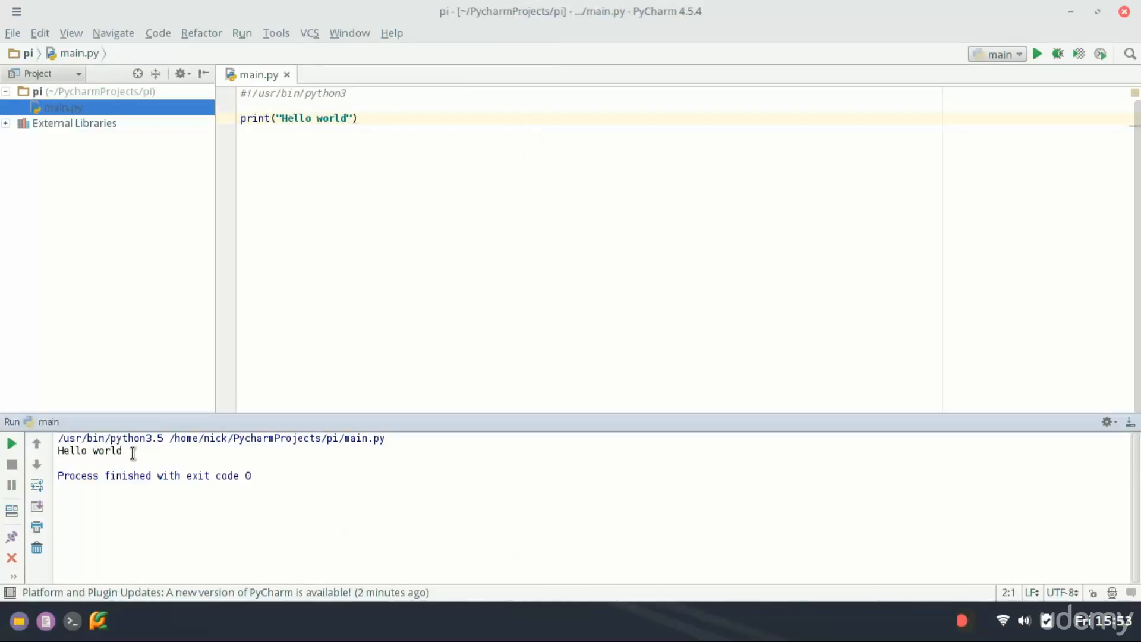
drag(271, 476, 132, 475)
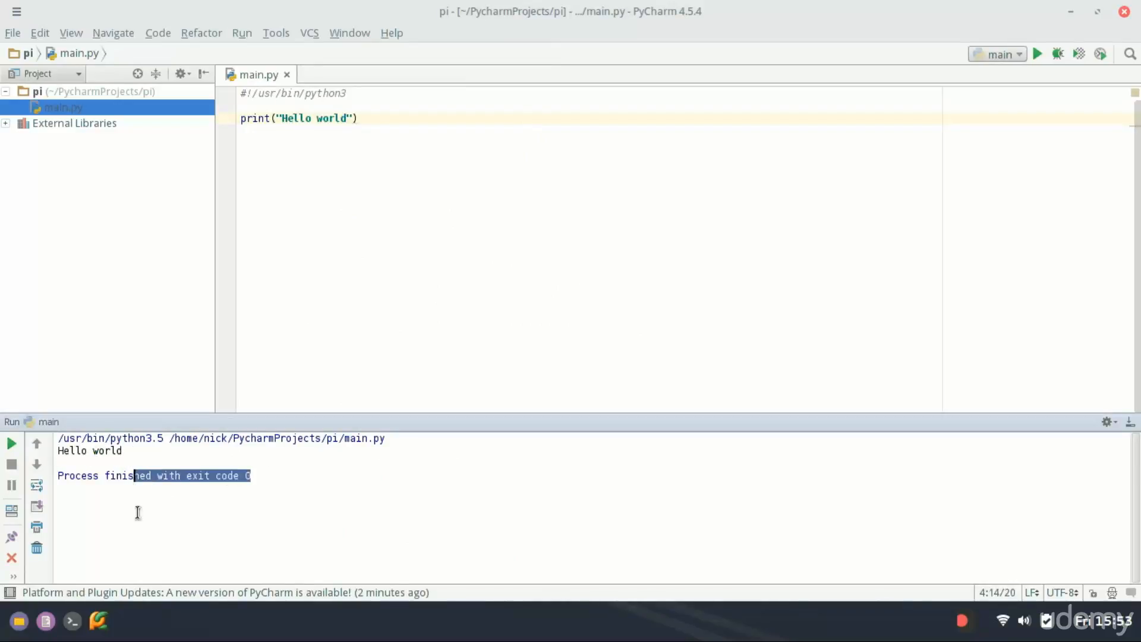
click(143, 519)
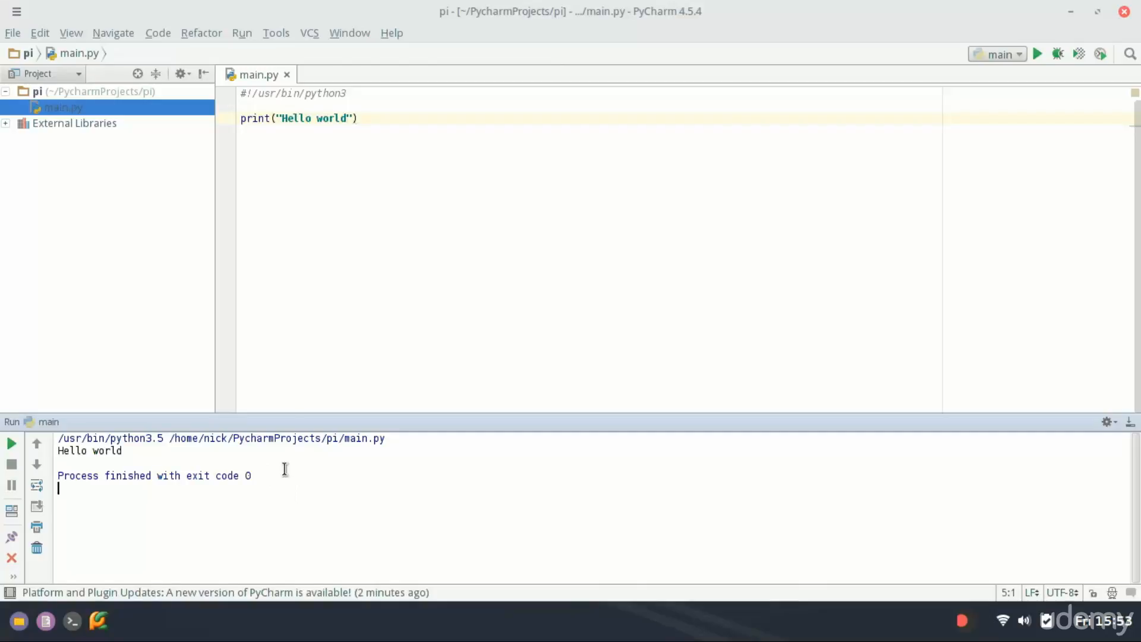